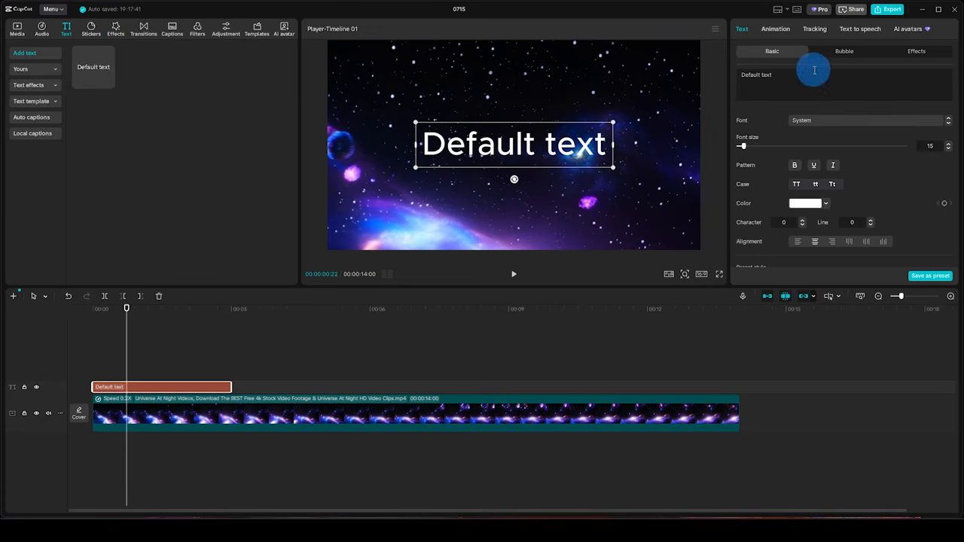
- Replace the default text with "UNIVERSAL" and set its font to SpeedLines
left_click_drag(814, 73, 745, 74)
type("UNIVERSAL")
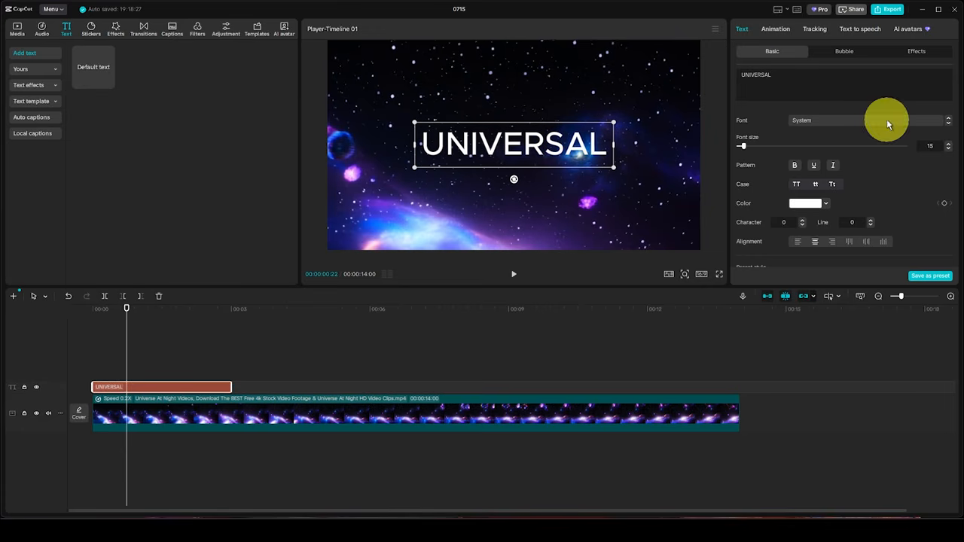
left_click(879, 122)
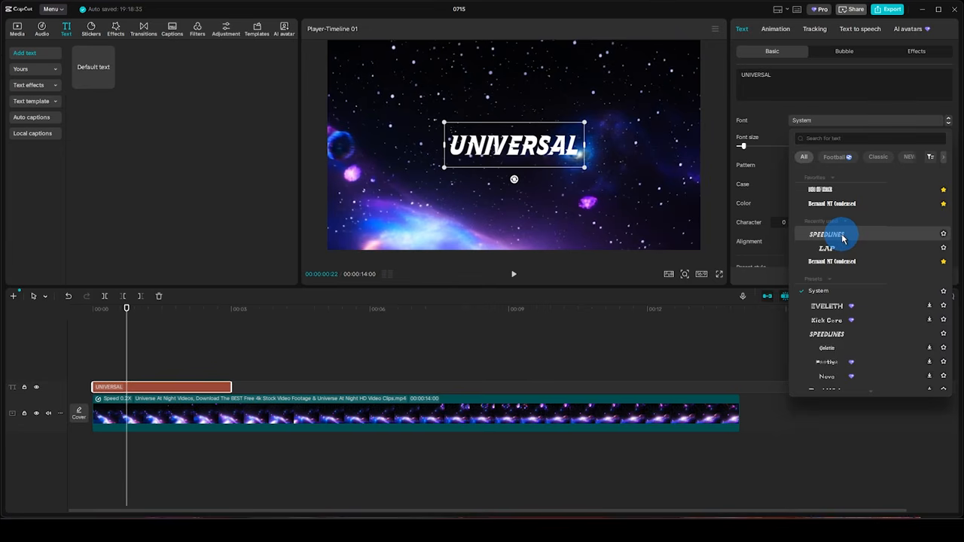
left_click(842, 238)
- Enlarge the UNIVERSAL title in the preview to about two thirds of the frame width
left_click_drag(583, 167, 652, 224)
scroll(788, 164, "down", 3)
scroll(788, 159, "up", 3)
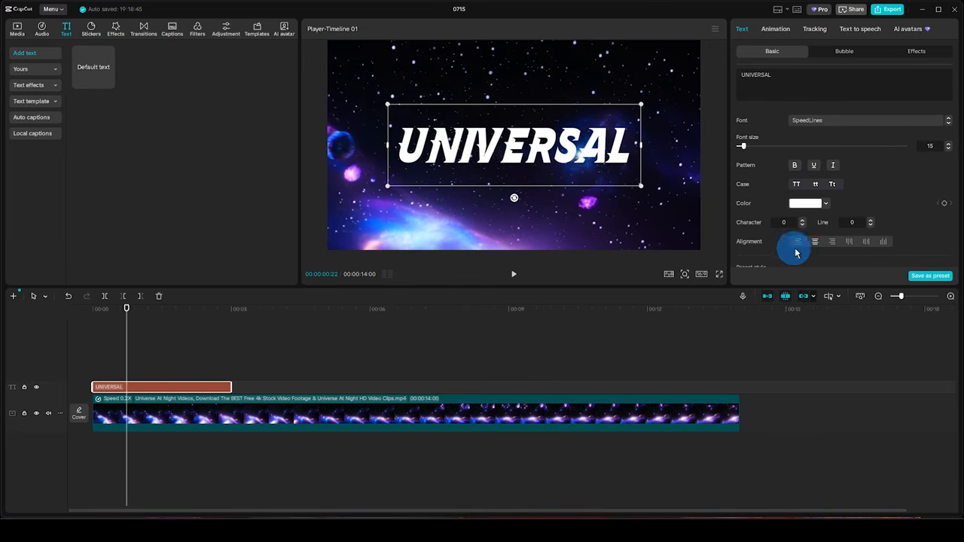
- Set the title's character spacing to 3 and extend its timeline clip to about 13 seconds
left_click(802, 220)
left_click(801, 220)
left_click(801, 219)
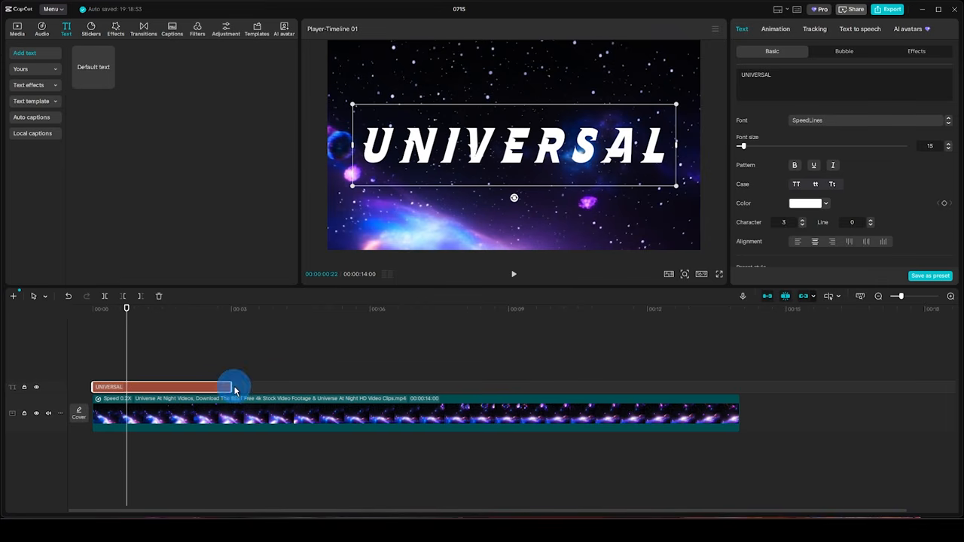
left_click_drag(235, 390, 693, 389)
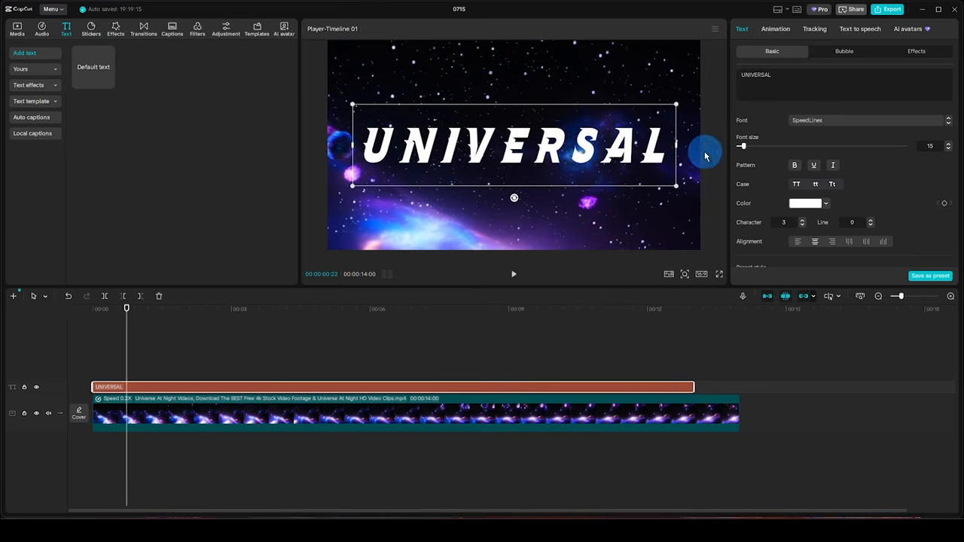
- Enable the ray-style Glow on the title with intensity 50 and range 36
scroll(801, 183, "down", 10)
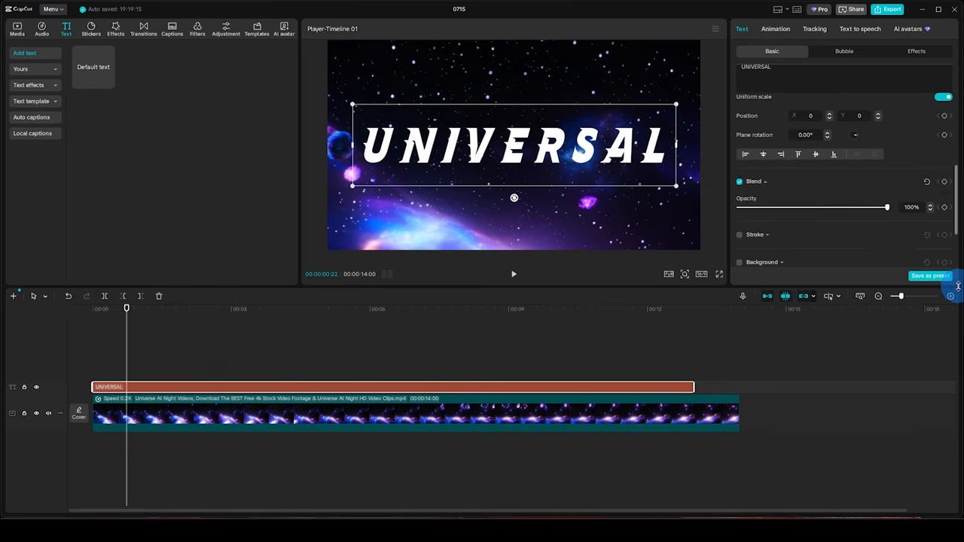
scroll(957, 207, "down", 3)
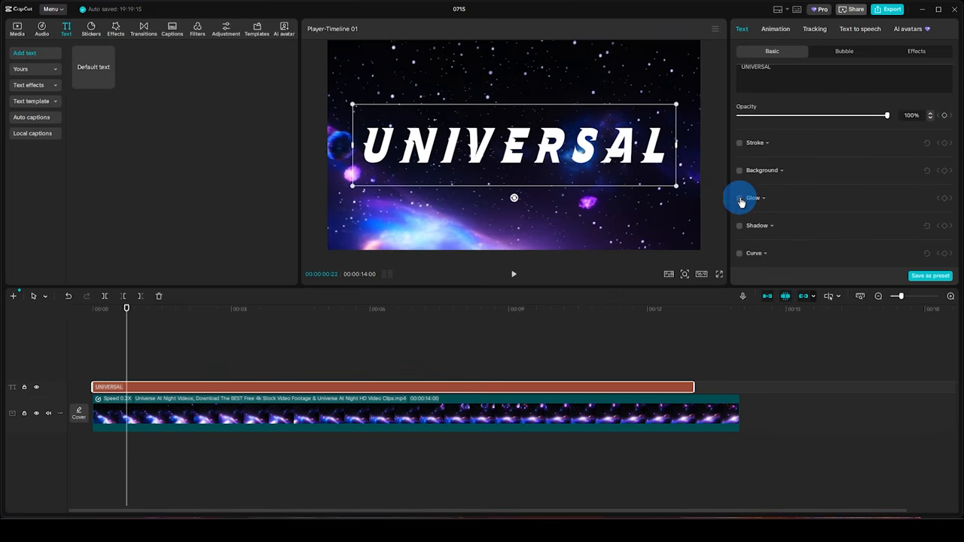
left_click(739, 198)
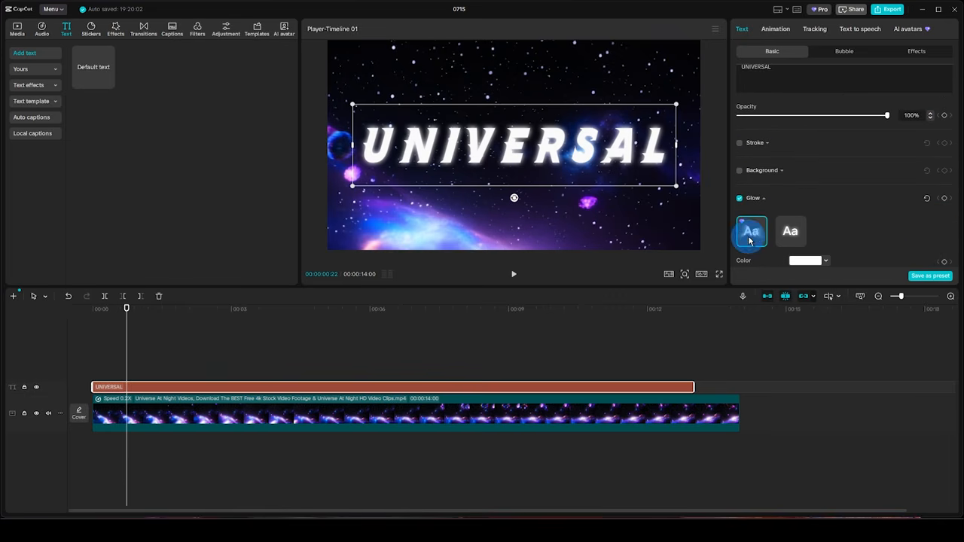
scroll(763, 201, "down", 3)
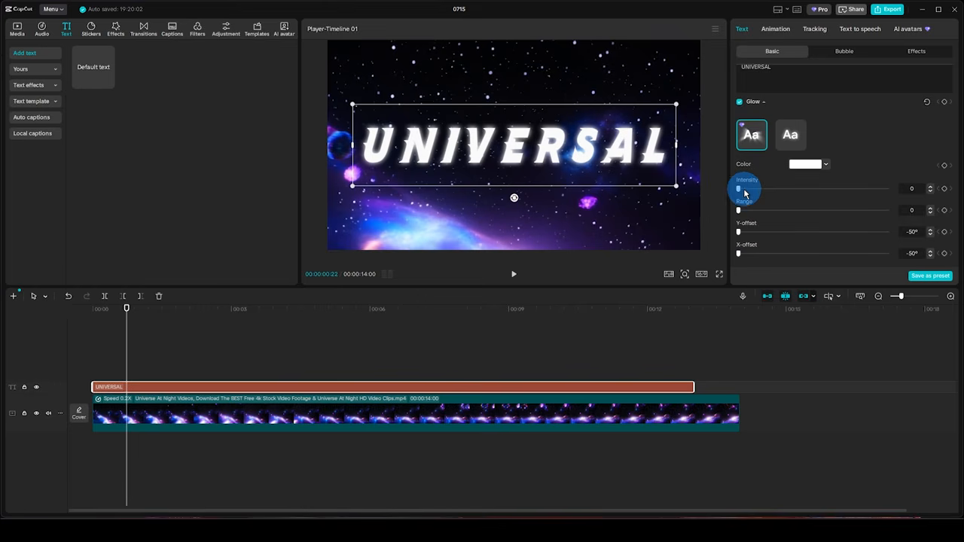
left_click_drag(739, 189, 788, 189)
left_click_drag(738, 210, 778, 210)
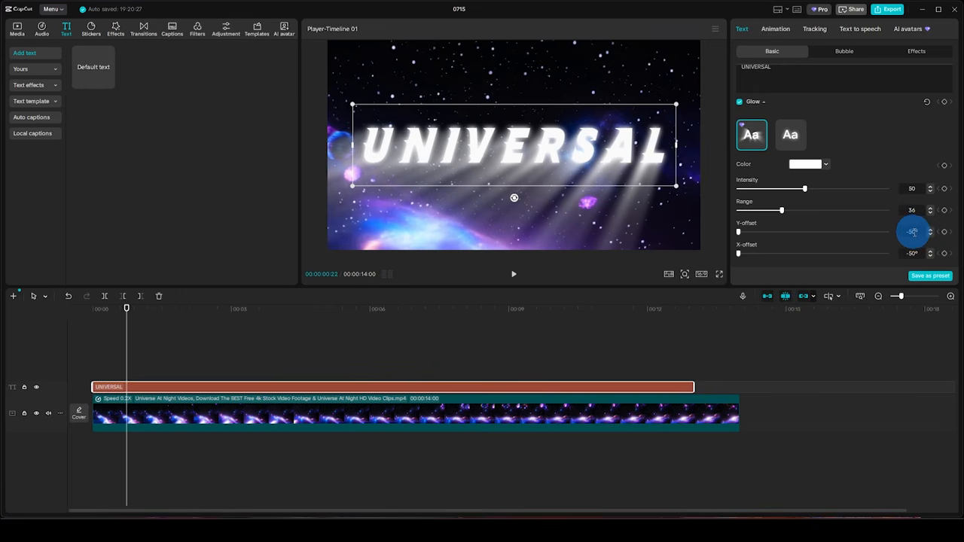
- Set the glow's Y-offset to 0° and its X-offset to -20°
left_click_drag(913, 232, 895, 235)
type("0")
key("Return")
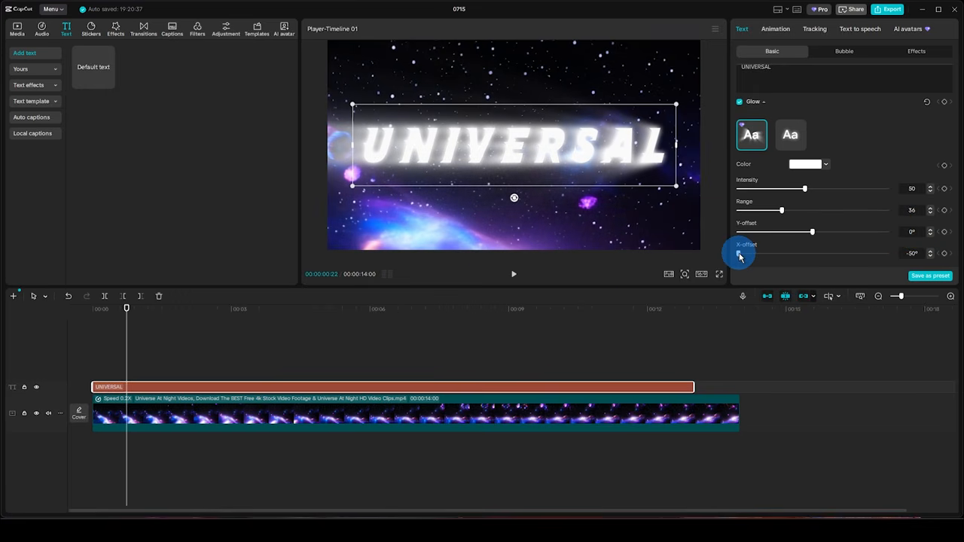
left_click_drag(739, 254, 782, 254)
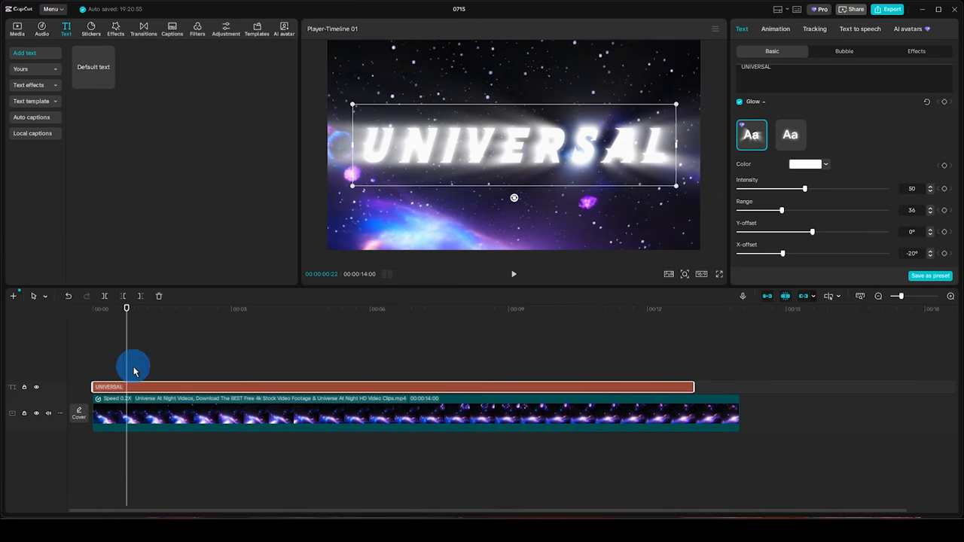
- Add a glow X-offset keyframe at the very start of the timeline with a value of -50°
left_click_drag(130, 365, 85, 366)
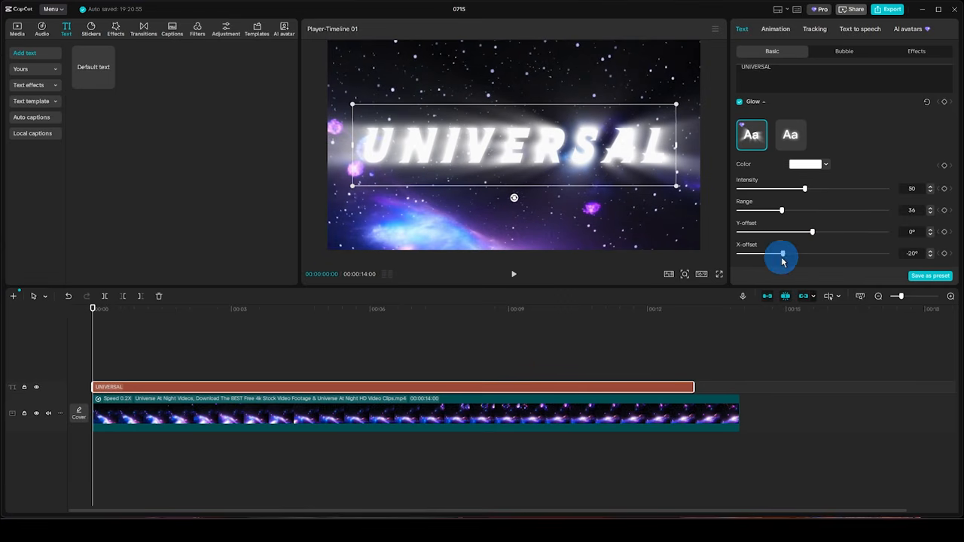
left_click(783, 255)
left_click_drag(784, 254, 737, 252)
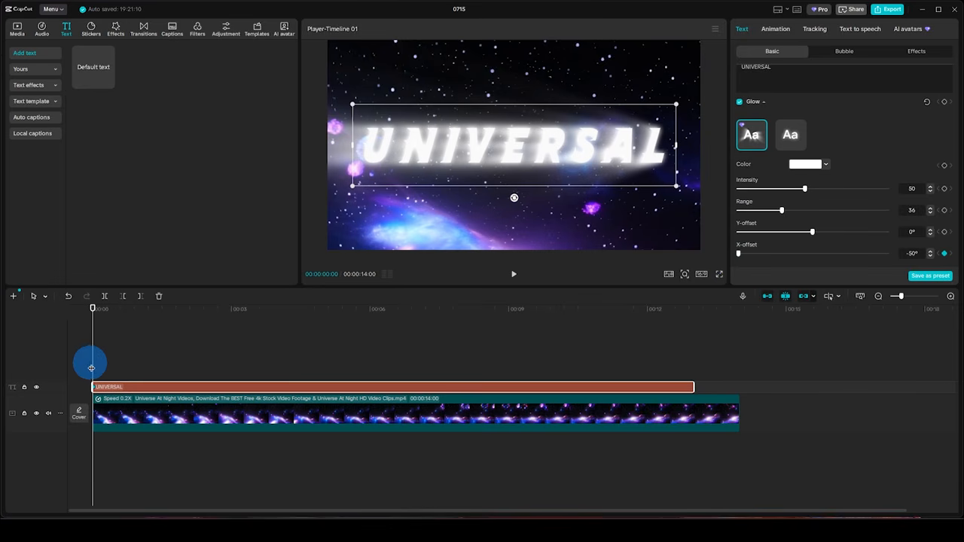
- Set the glow's X-offset to 50° at the 3-second mark and preview the light-ray sweep
left_click_drag(93, 359, 231, 362)
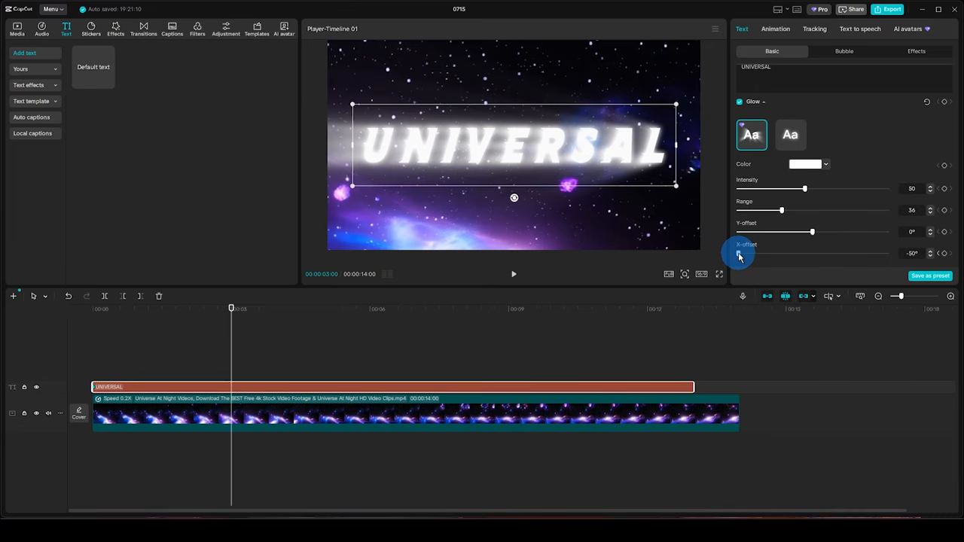
left_click_drag(739, 256, 878, 254)
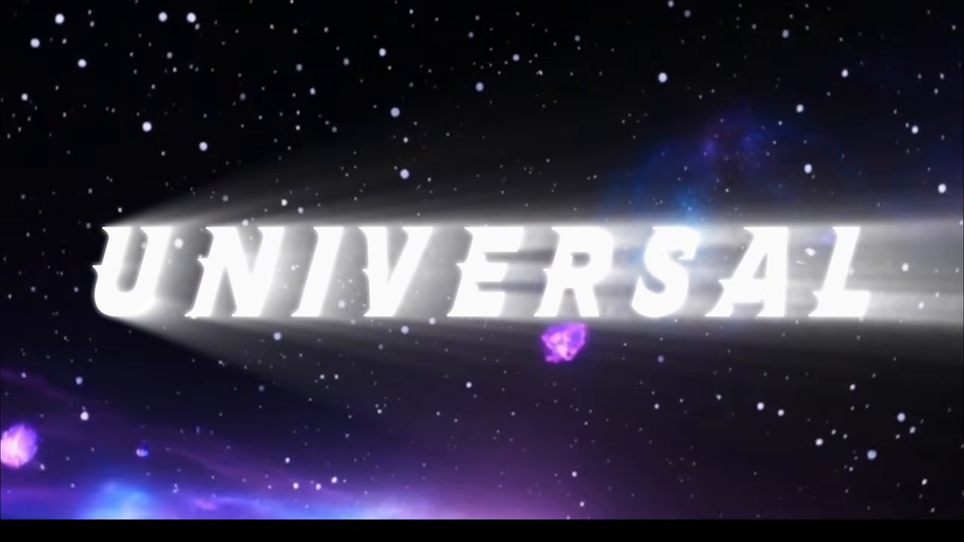
key("Escape")
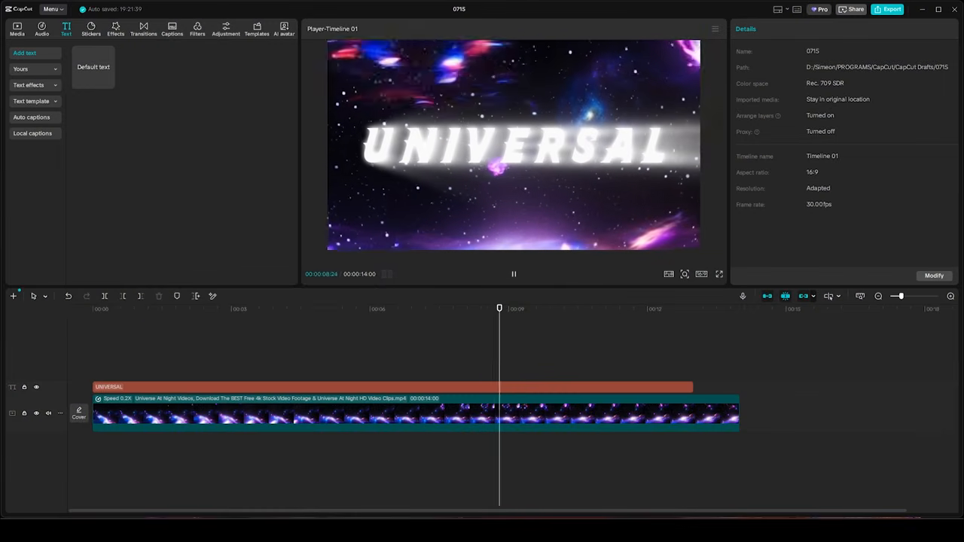
key("space")
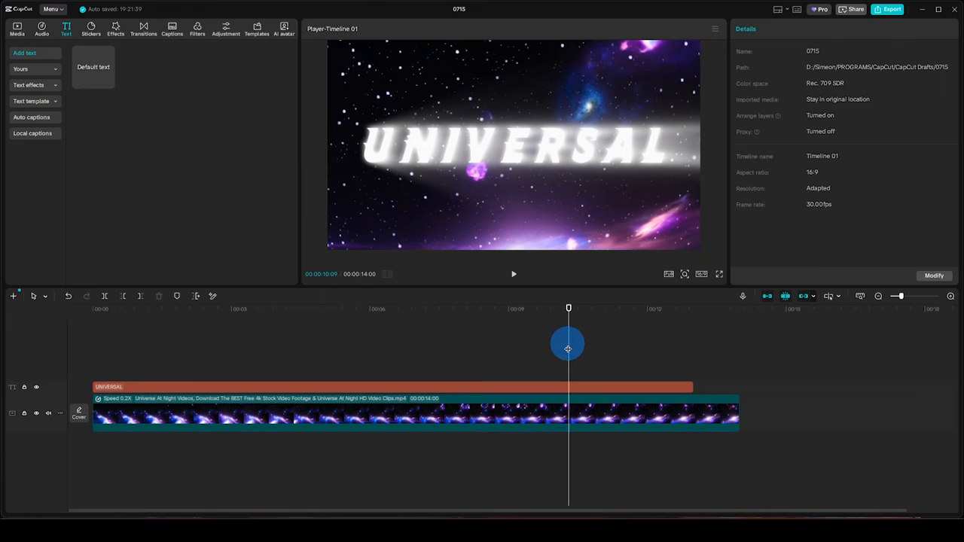
- Shift the UNIVERSAL text clip so that it starts at 00:00:00:05
left_click(322, 387)
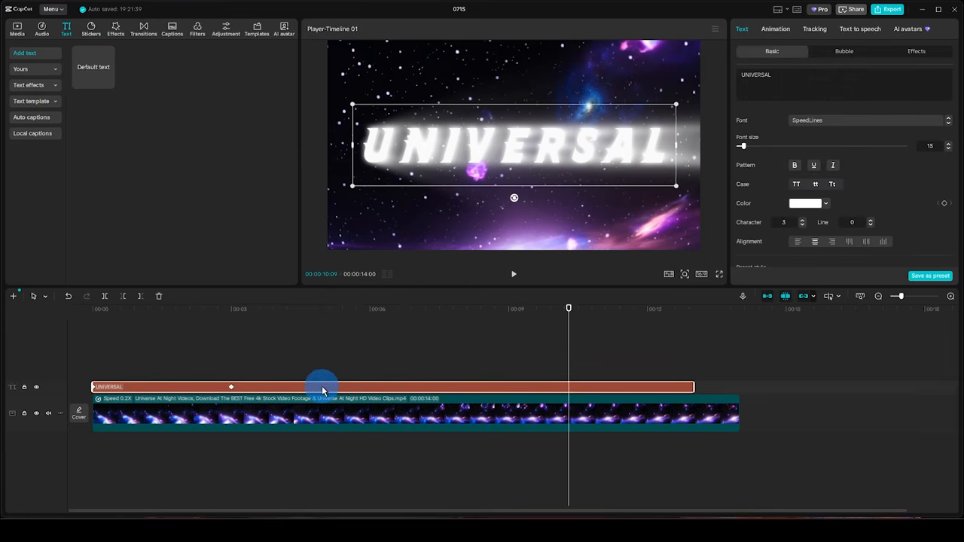
left_click_drag(323, 387, 330, 387)
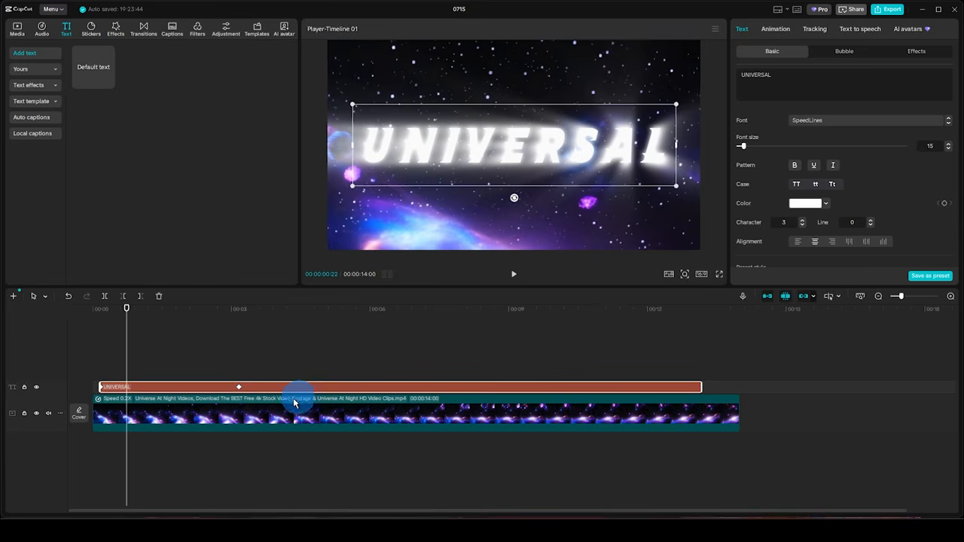
- Try the Linear and Rebound In preset curves between the two glow keyframes, settling on the Ease curve
left_click(239, 388)
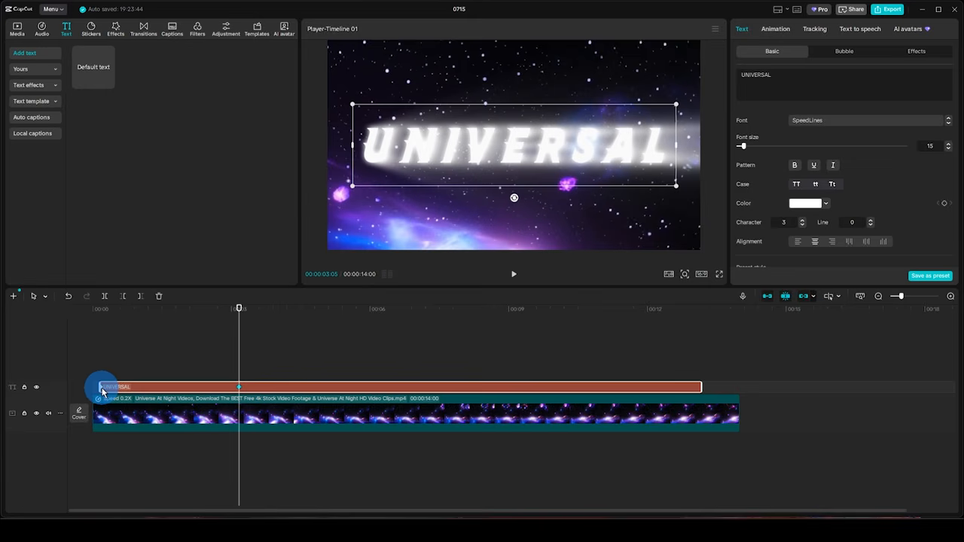
left_click(102, 391)
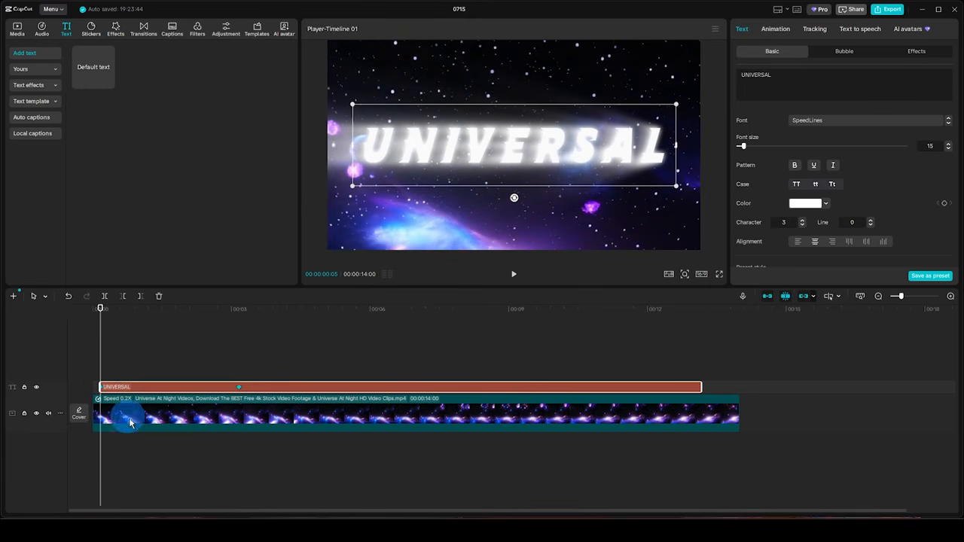
right_click(239, 389)
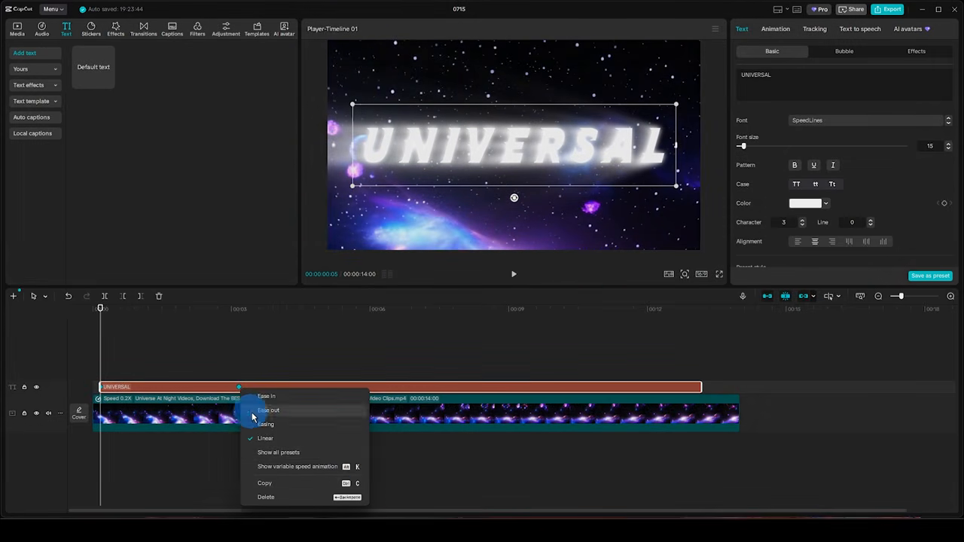
left_click(279, 453)
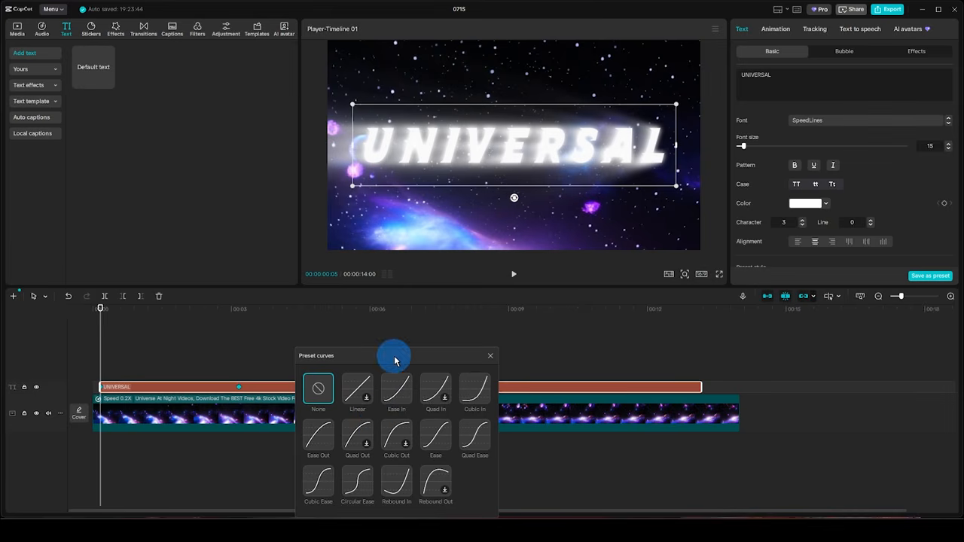
left_click(357, 388)
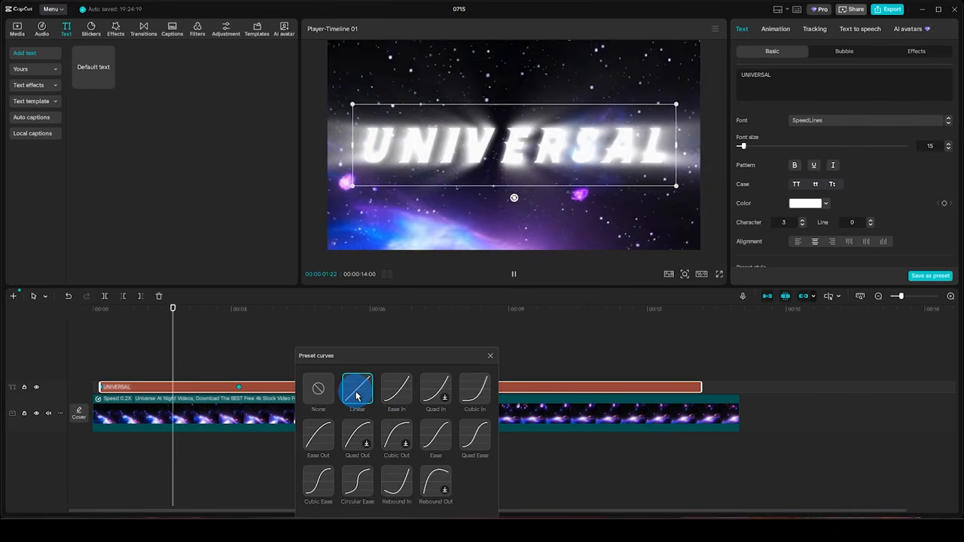
left_click(397, 481)
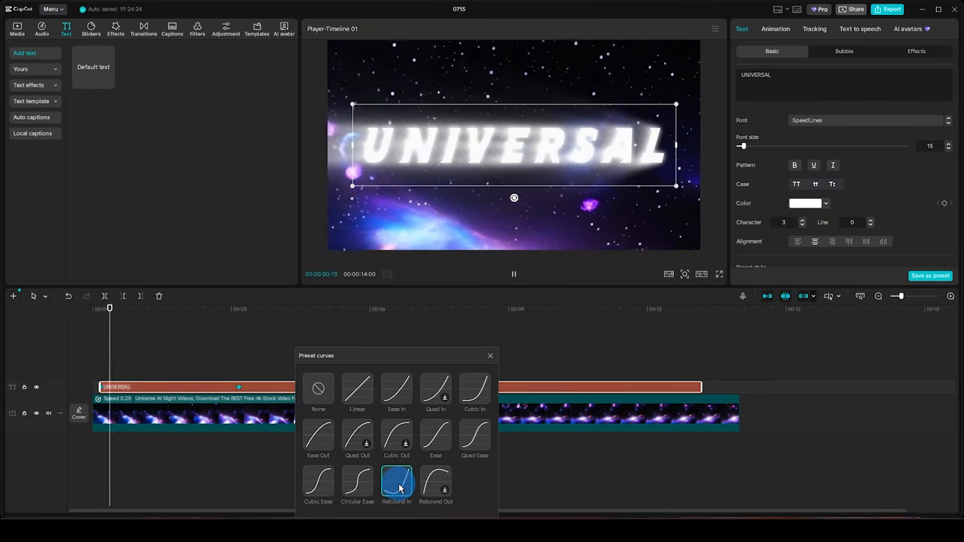
left_click(438, 442)
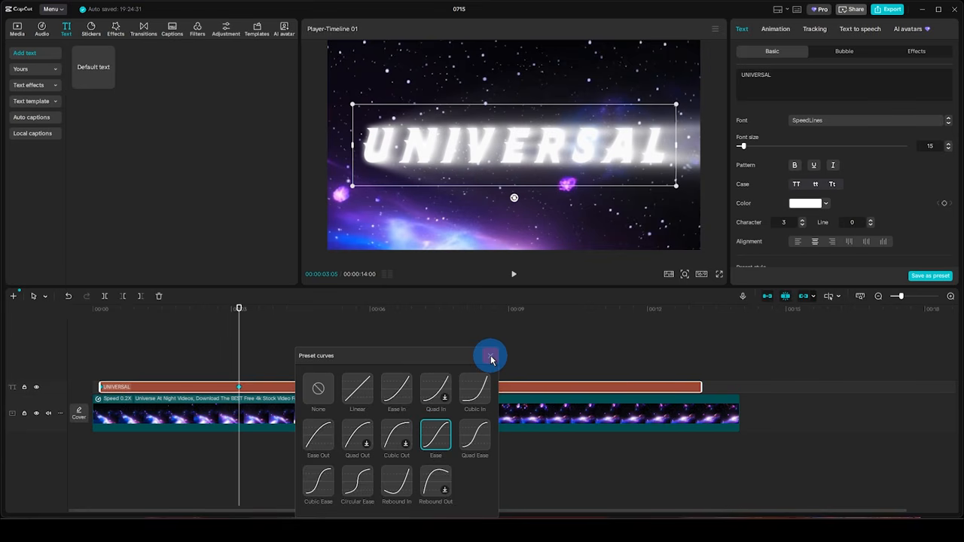
left_click(490, 358)
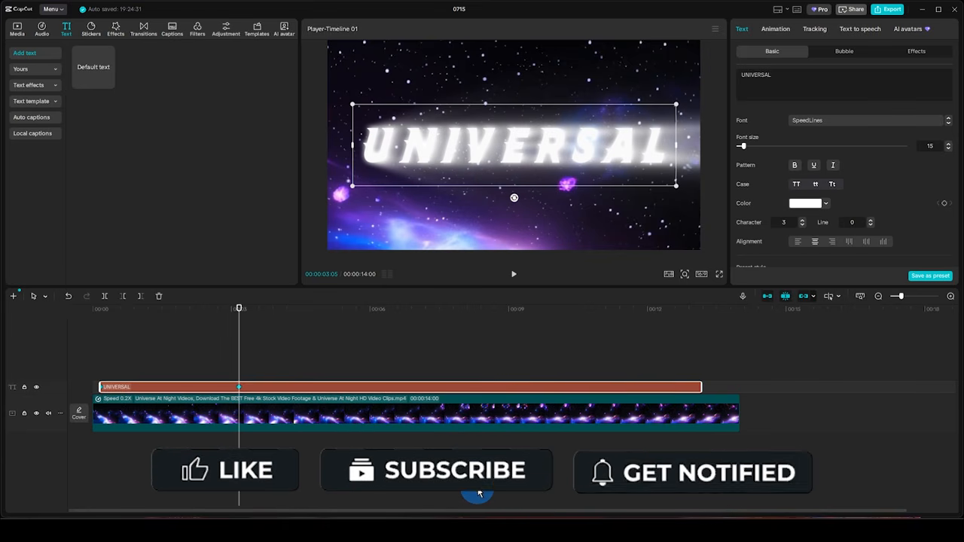
- Add glow Intensity and Range keyframes at the title's second keyframe, keeping intensity 50 and range 36
left_click(235, 387)
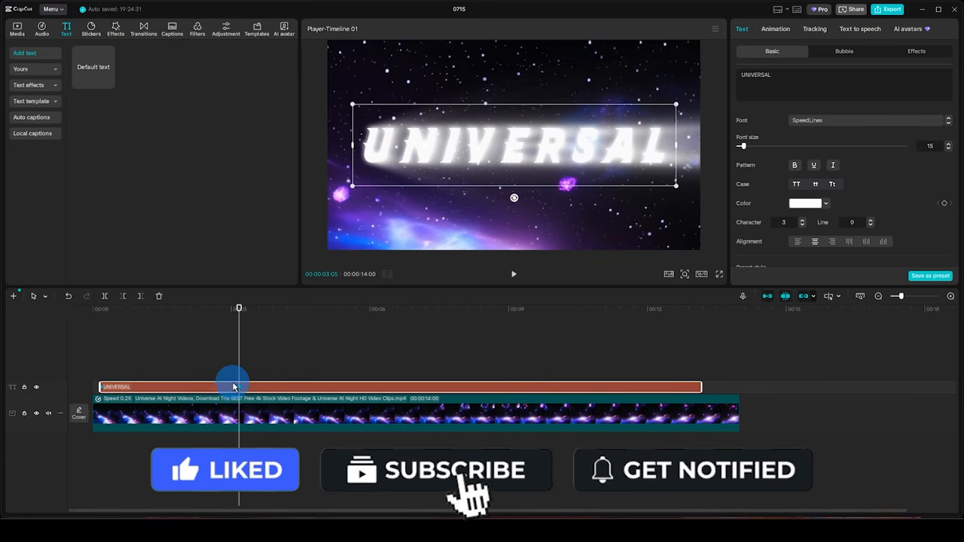
left_click(234, 373)
left_click(241, 388)
left_click(239, 387)
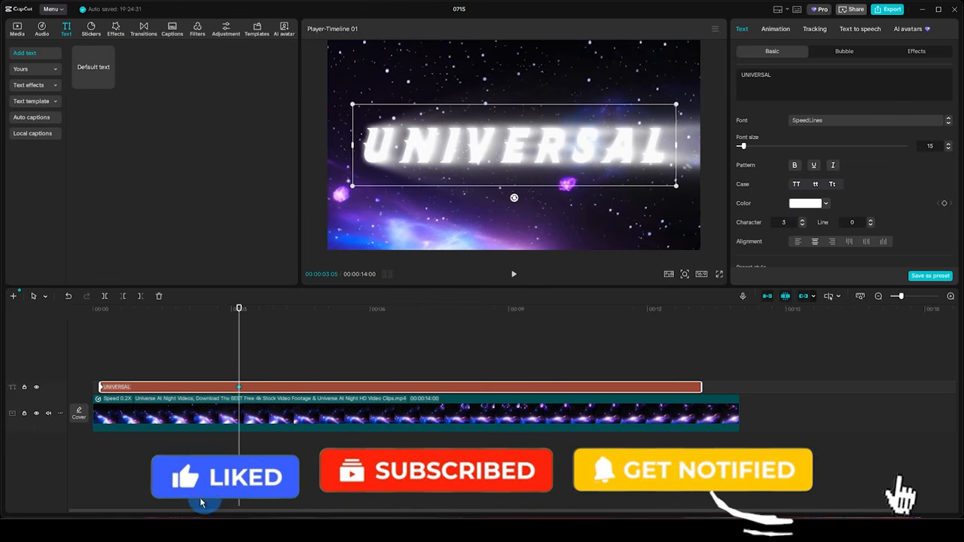
scroll(840, 173, "down", 8)
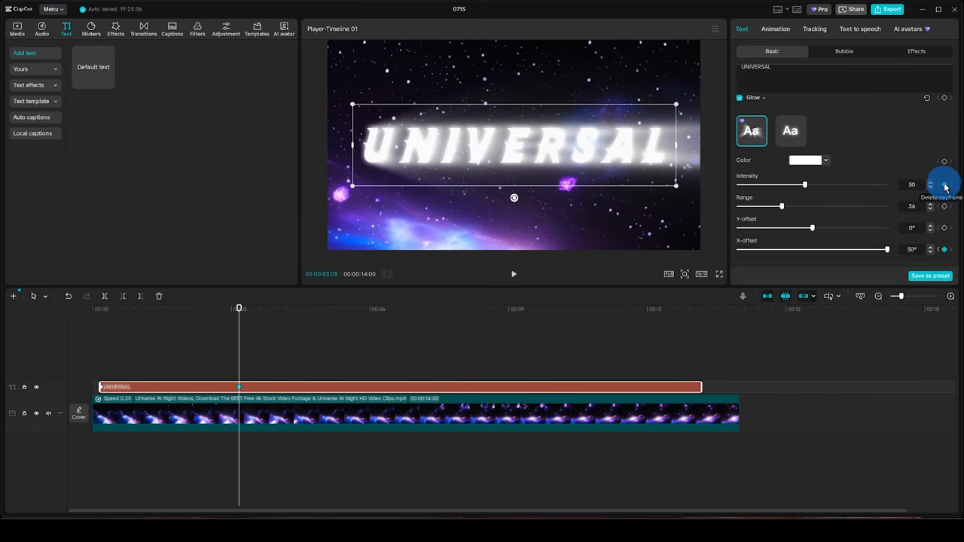
left_click(946, 208)
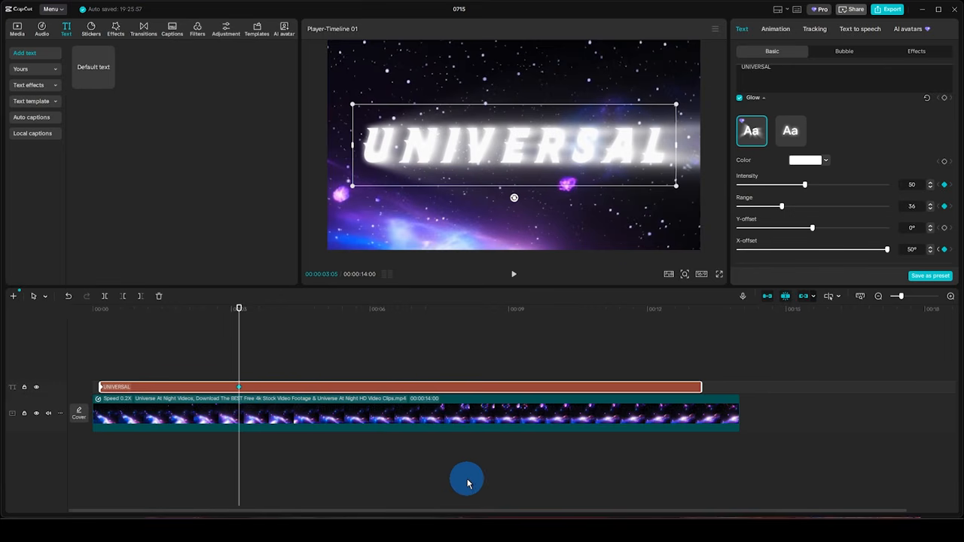
- Set the glow's range and intensity both to 10 at the 5-second mark
left_click_drag(239, 357, 326, 361)
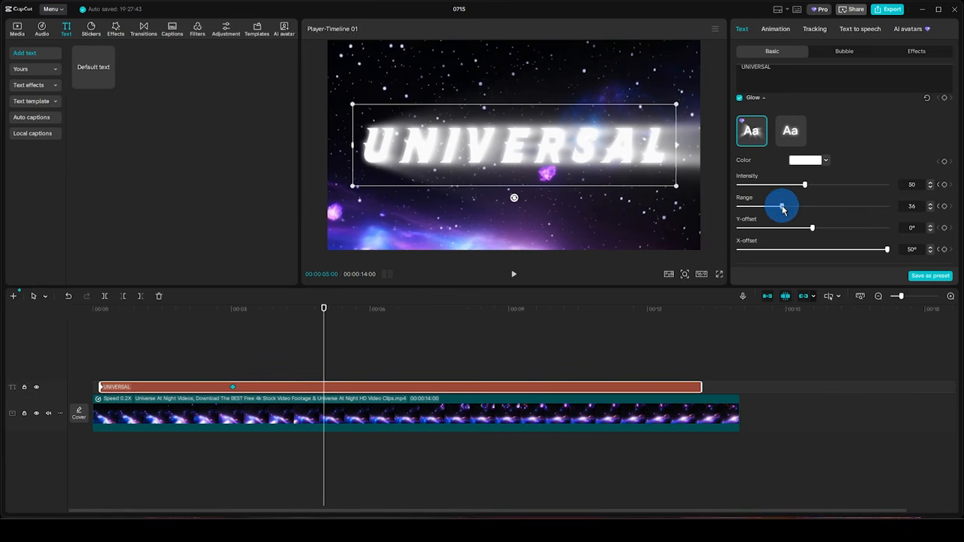
left_click_drag(782, 206, 743, 205)
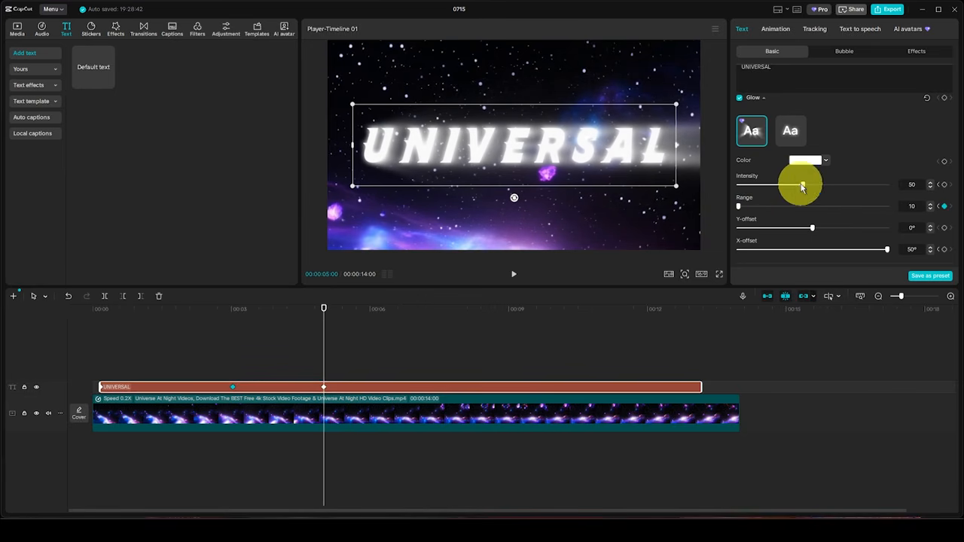
left_click_drag(803, 186, 734, 192)
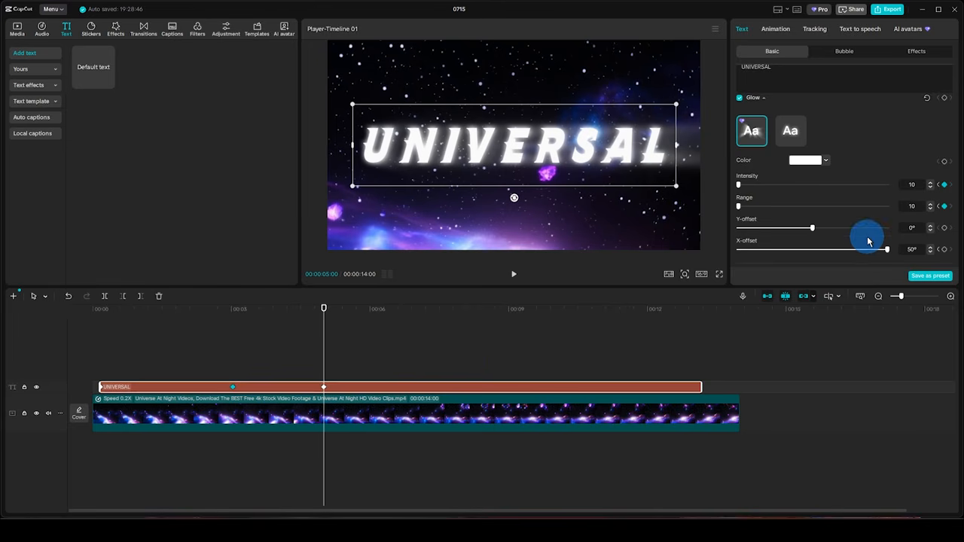
- Keyframe the title's text colour at 5 seconds, and change it to light green B1FFB8 at the 9-second mark
scroll(864, 233, "up", 6)
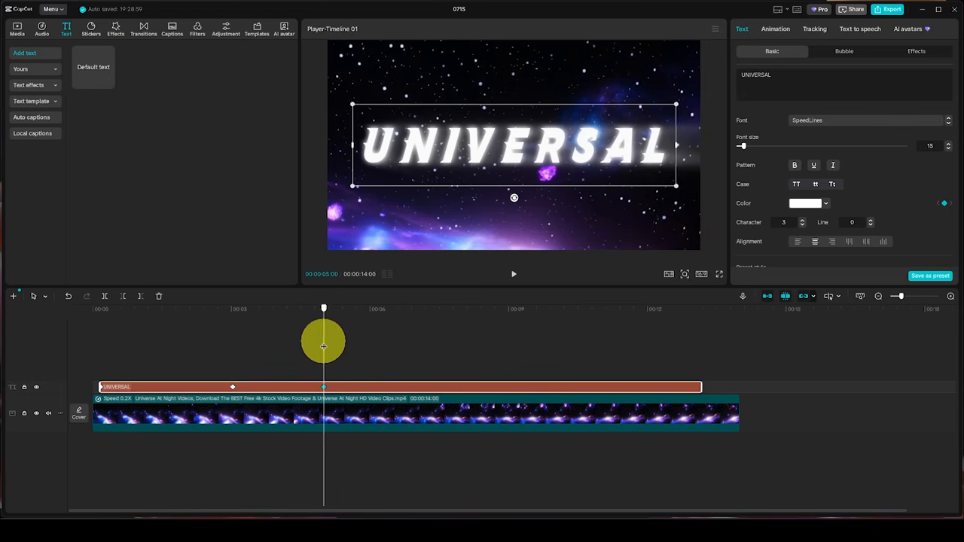
left_click_drag(323, 346, 508, 360)
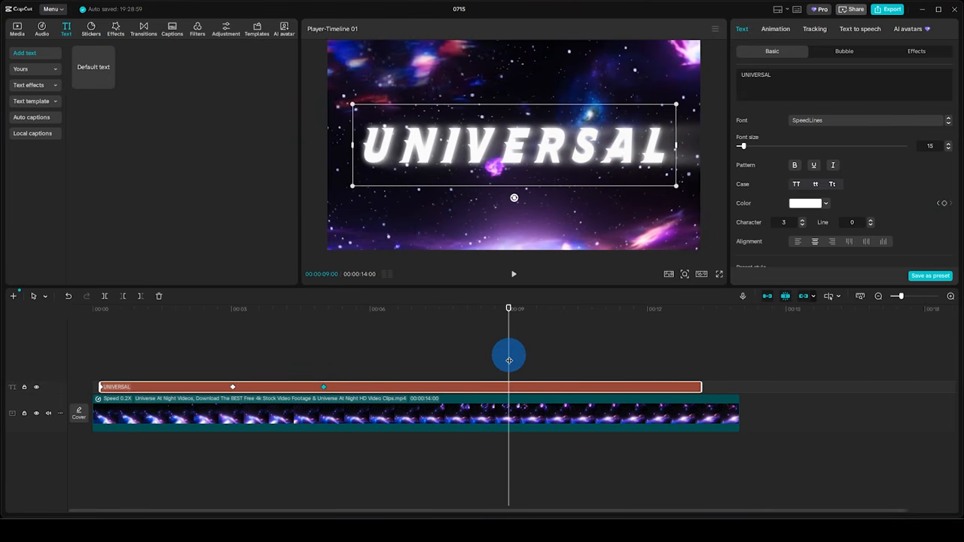
left_click(803, 202)
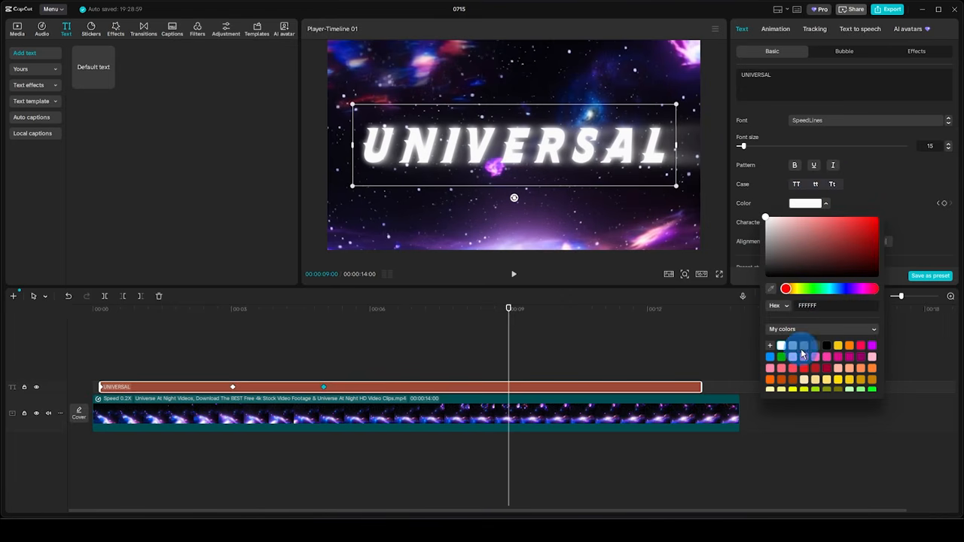
left_click(873, 390)
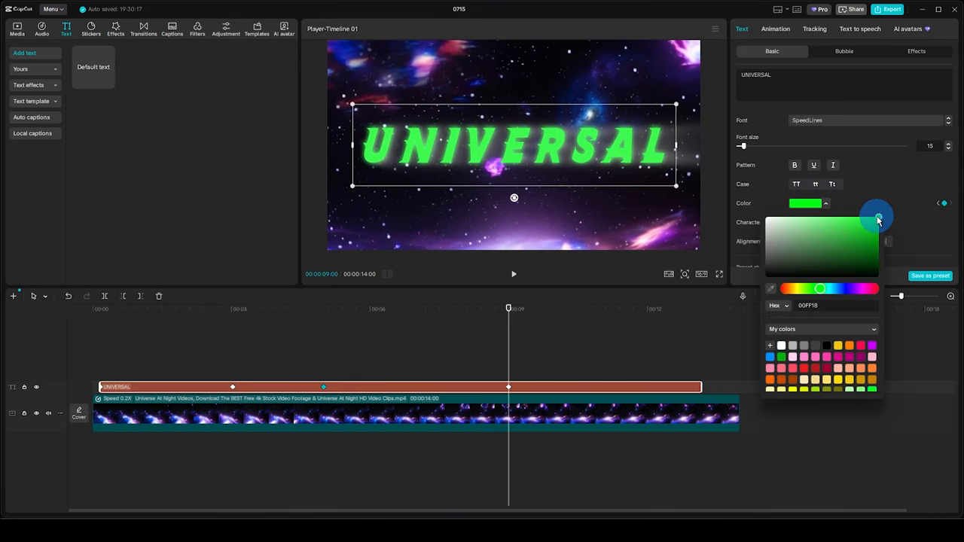
left_click_drag(879, 218, 802, 219)
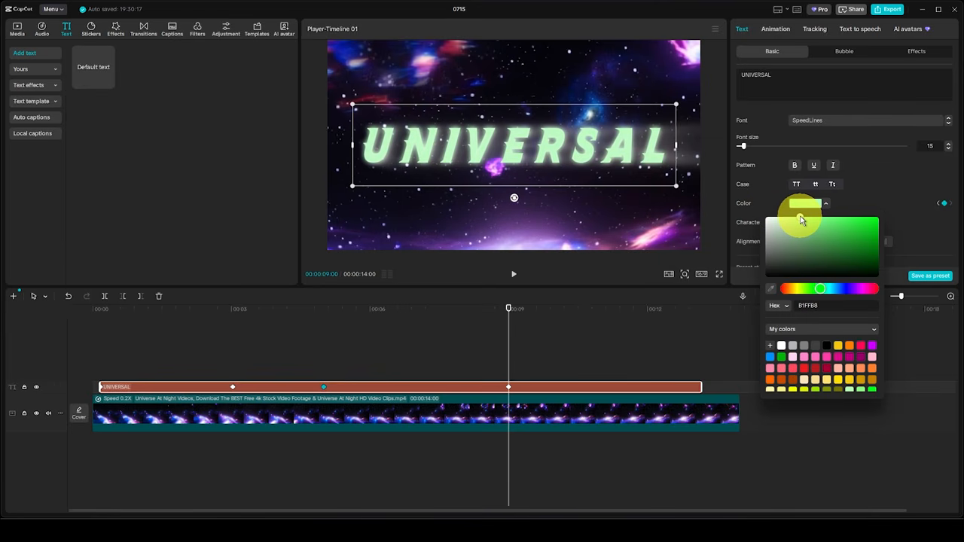
left_click(662, 463)
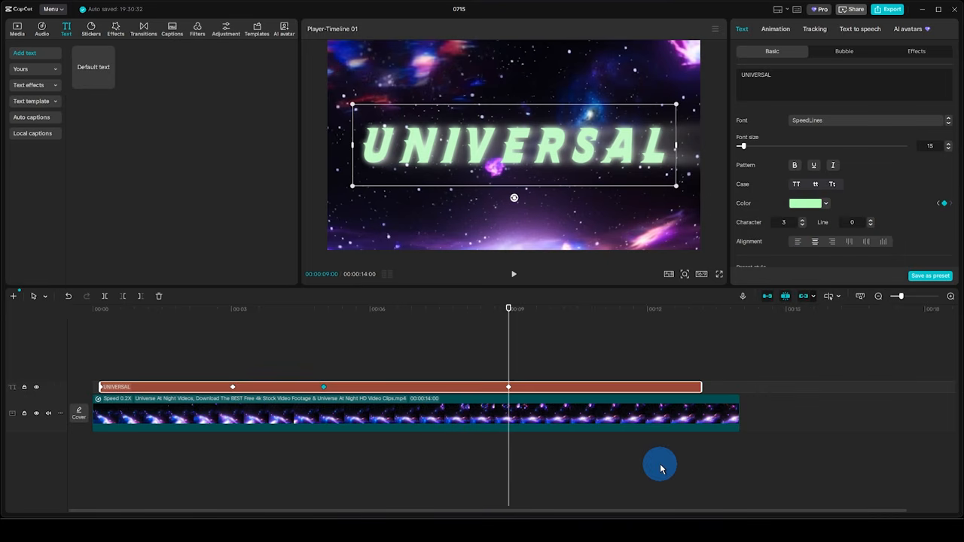
- Split the UNIVERSAL text clip at 00:00:09:01, one frame past its last colour keyframe
key("Right")
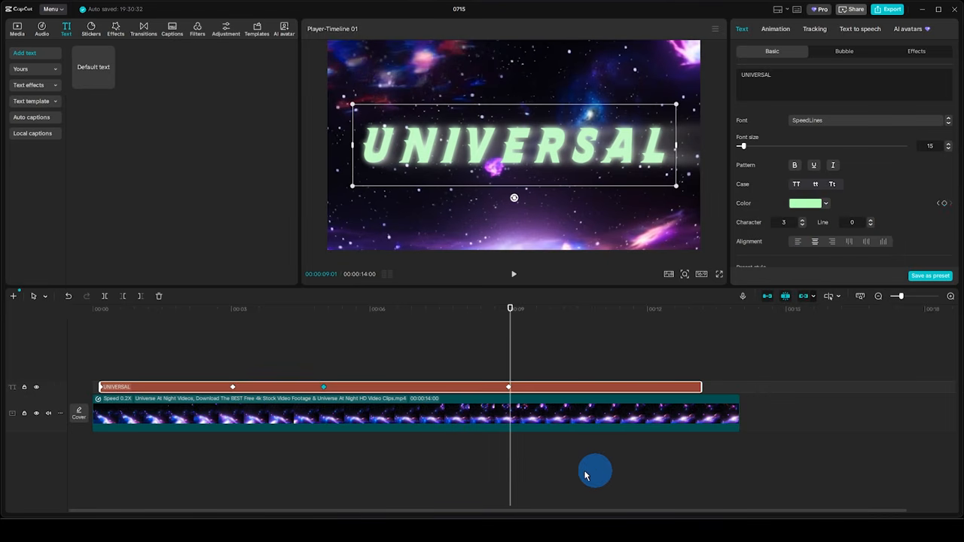
left_click(106, 296)
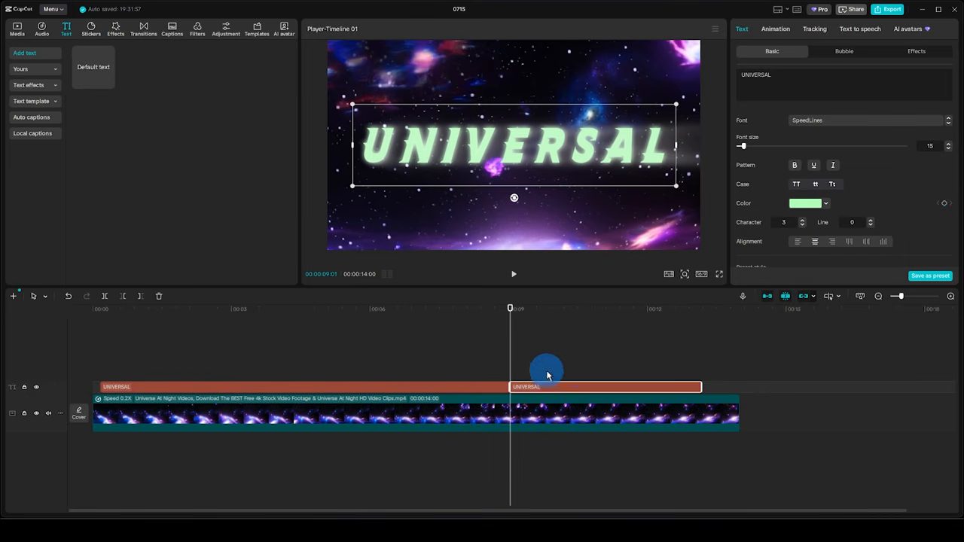
left_click(407, 386)
- Switch the second UNIVERSAL clip's glow to the plain style and add text colour, glow Intensity and Range keyframes at its start
left_click(570, 389)
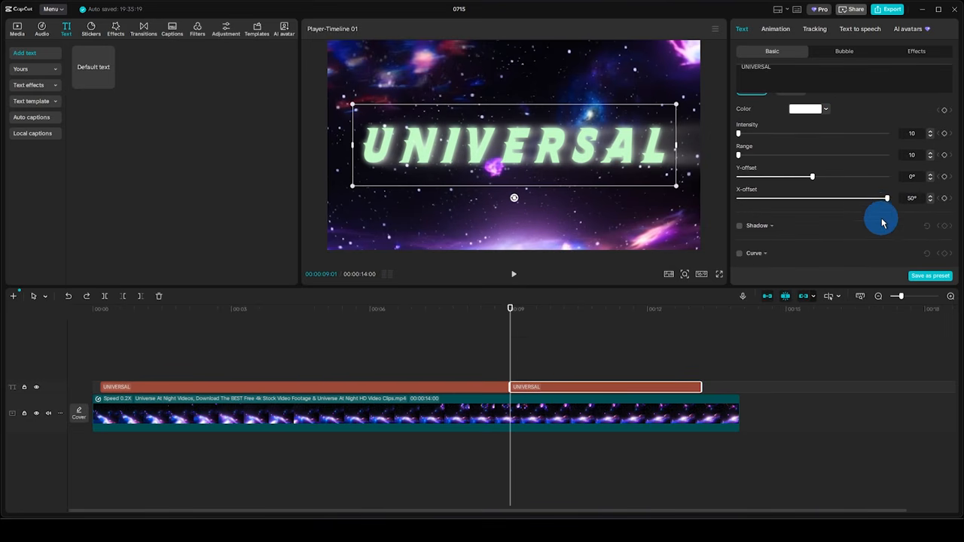
scroll(880, 217, "up", 3)
left_click(790, 175)
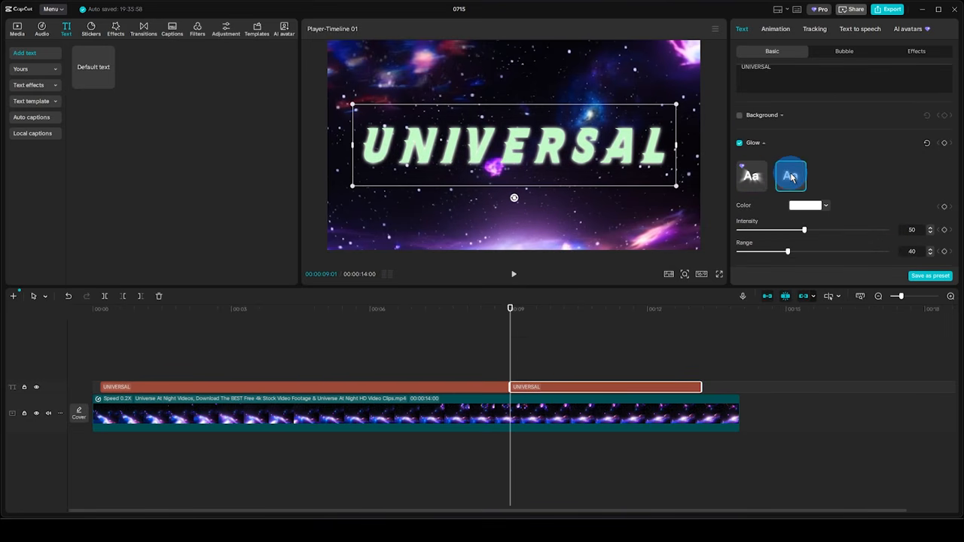
scroll(807, 183, "up", 10)
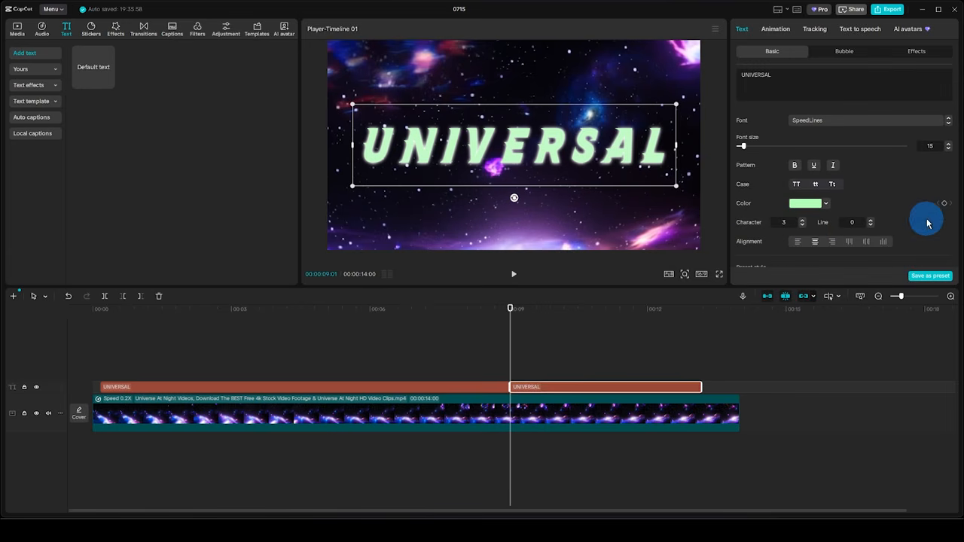
scroll(946, 207, "down", 10)
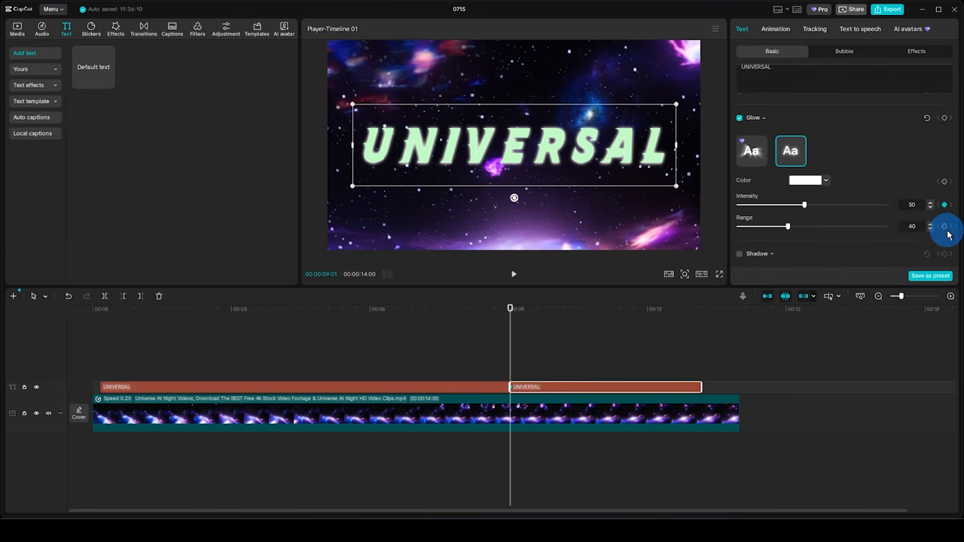
left_click(945, 227)
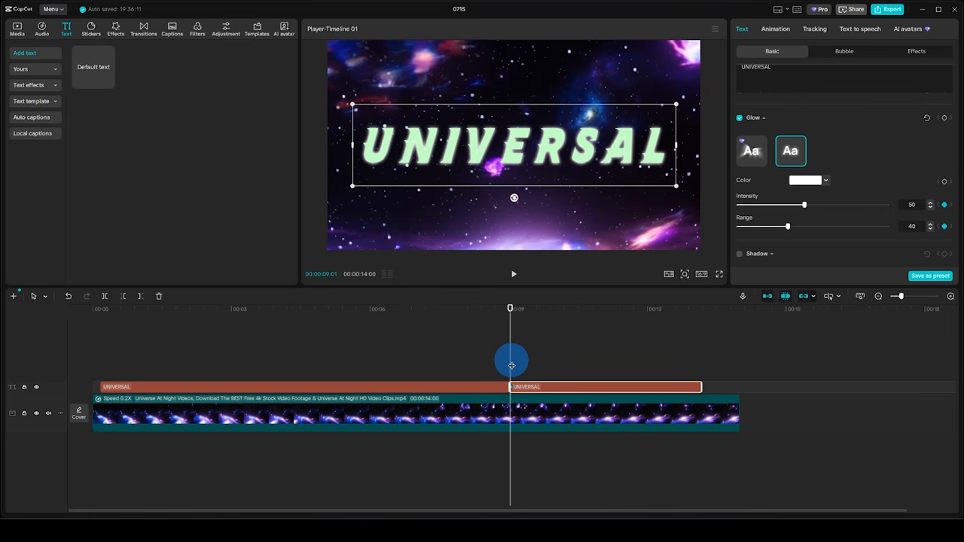
- Lower the second clip's glow range and intensity both to 10 at 00:00:10:26
left_click_drag(510, 357, 595, 354)
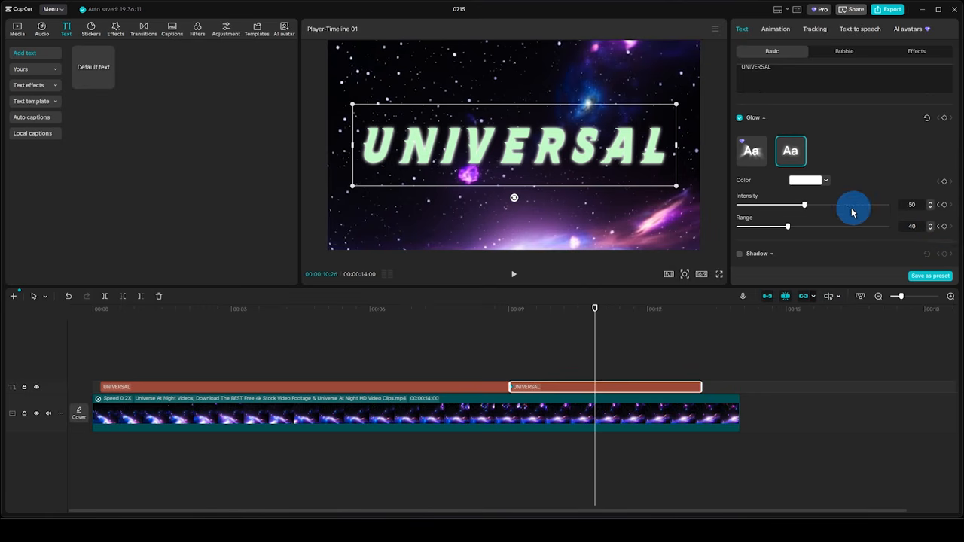
left_click_drag(788, 227, 735, 226)
left_click_drag(806, 208, 723, 209)
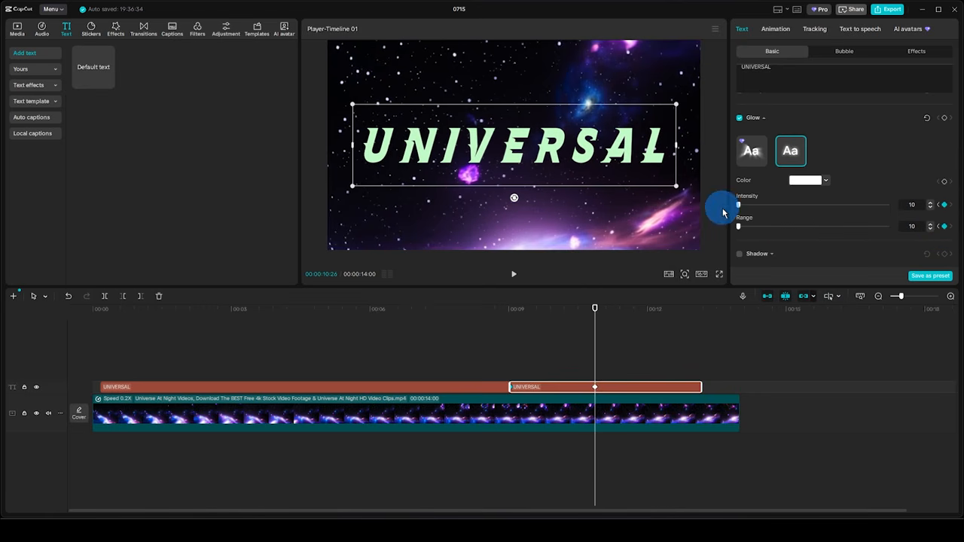
- Change the second clip's text colour to bright green 00FF17 at the 00:00:10:26 keyframe
scroll(833, 109, "up", 5)
scroll(833, 112, "up", 4)
left_click(810, 205)
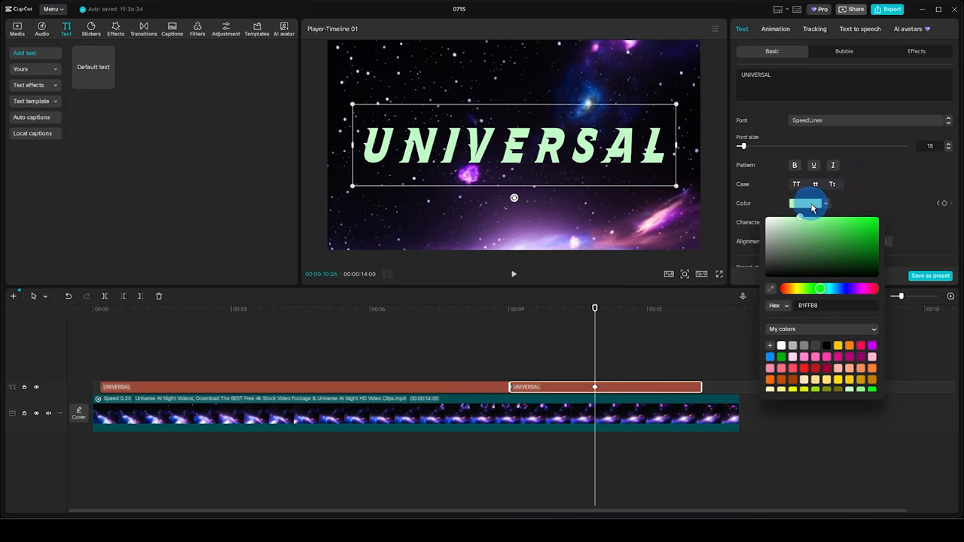
left_click_drag(808, 220, 883, 219)
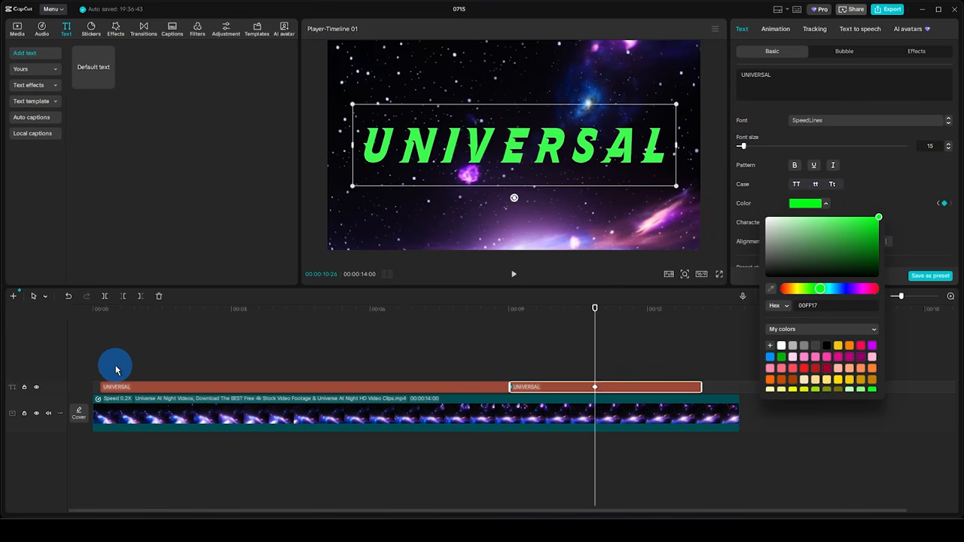
left_click(908, 214)
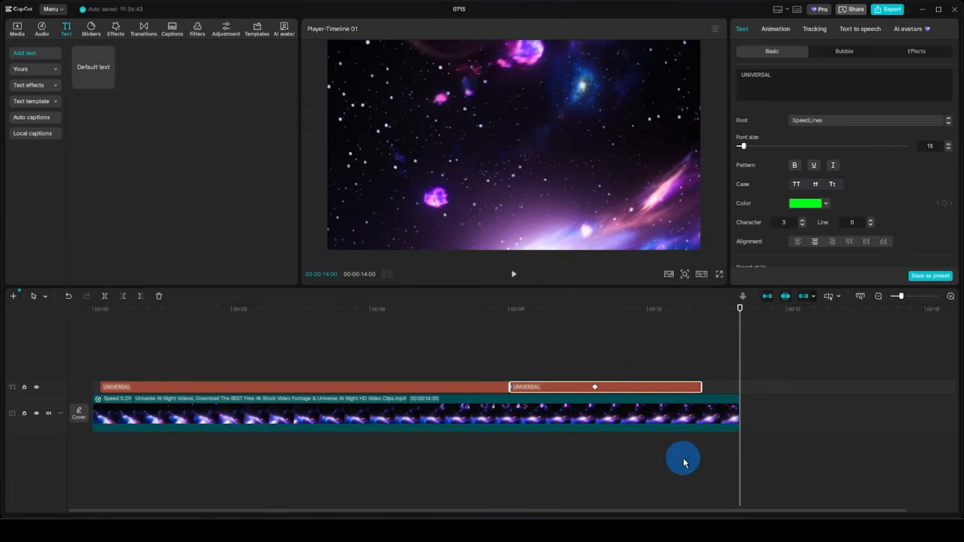
- Search the In animations for TYPE and apply Type 1 to the first UNIVERSAL clip with a 1.5 s duration
left_click(322, 386)
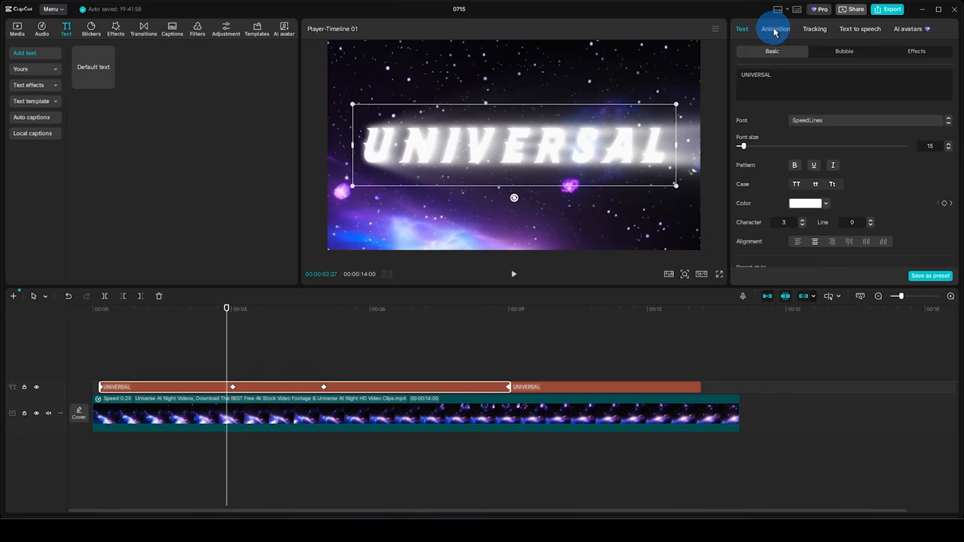
left_click(775, 30)
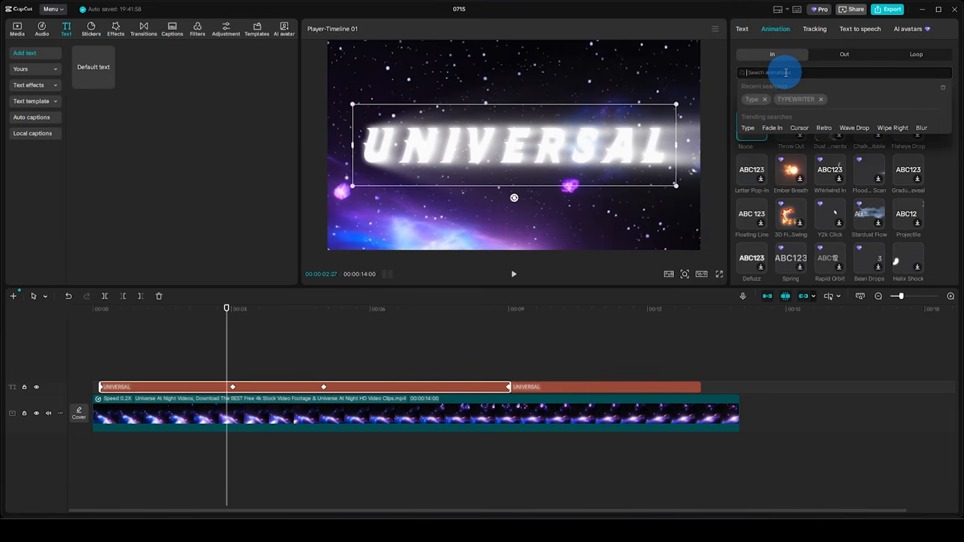
type("TYPE")
key("Return")
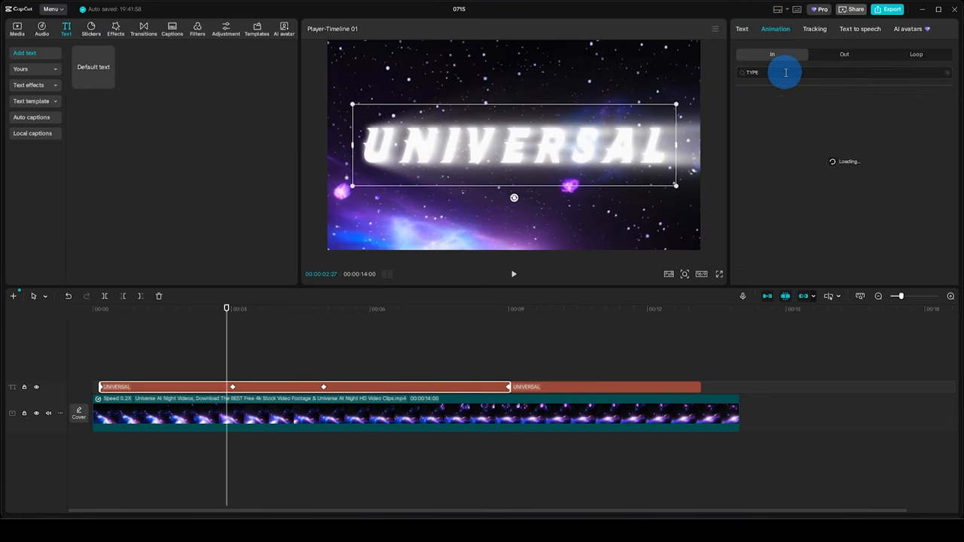
left_click(829, 113)
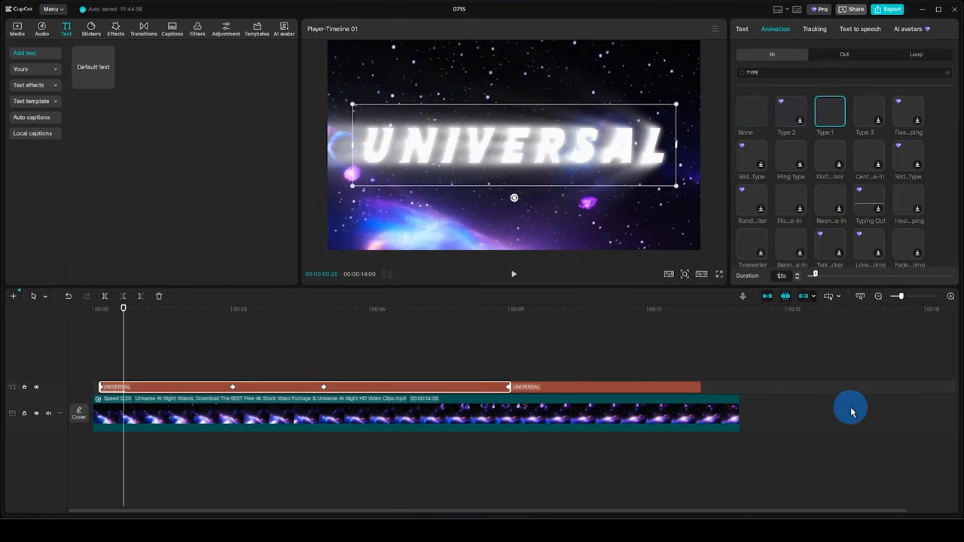
- Play the timeline from the start to check the title's typing entrance and glow sweep
left_click(91, 344)
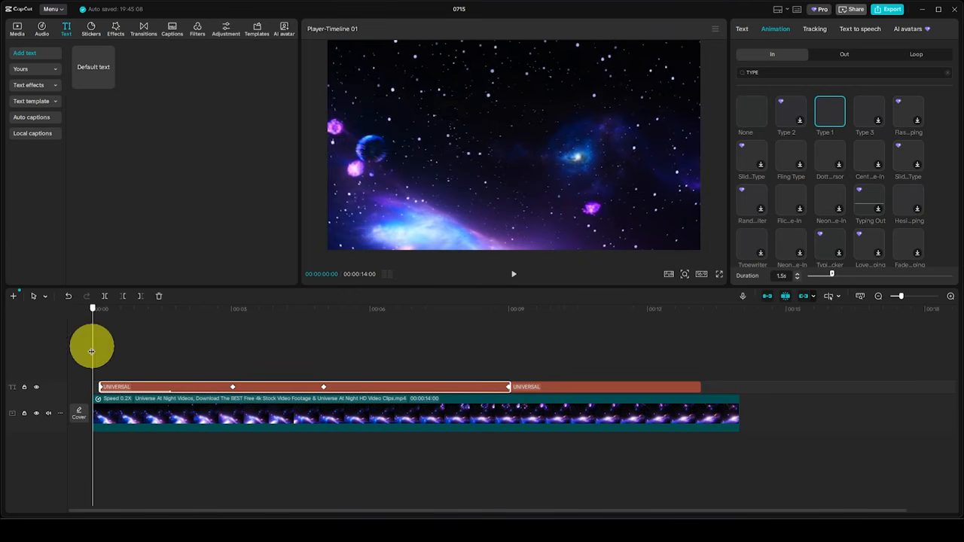
key("space")
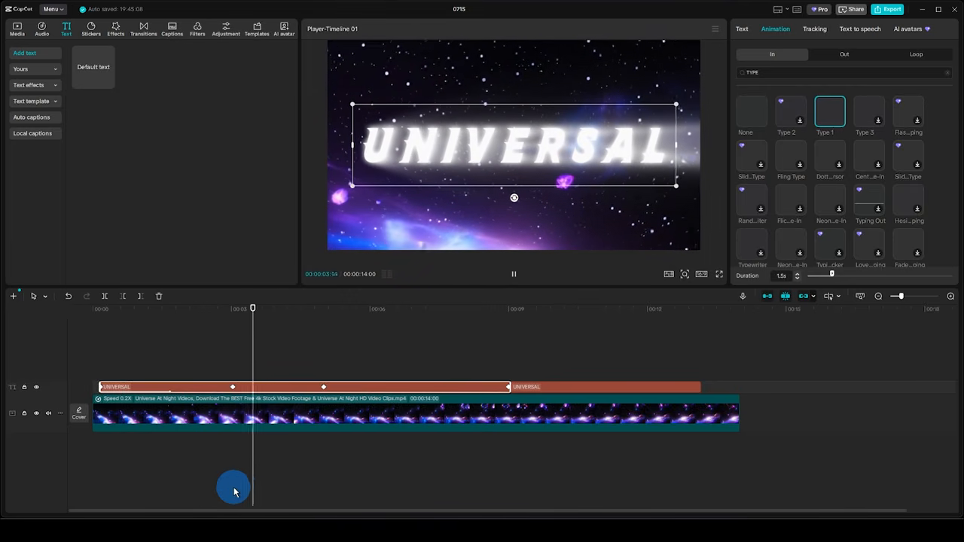
key("space")
- Add an Out animation to the end of the second UNIVERSAL clip and return the playhead to the start
left_click(618, 387)
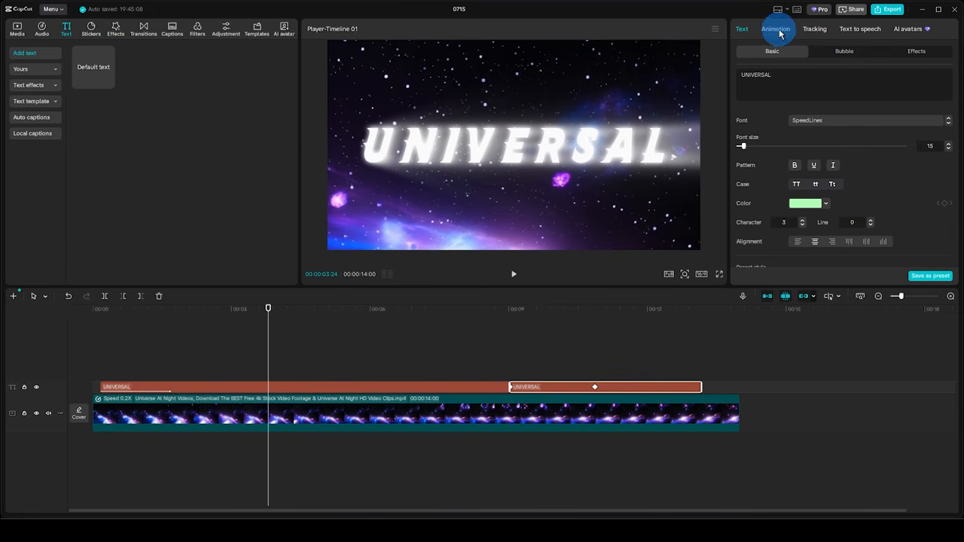
left_click(778, 30)
left_click(845, 56)
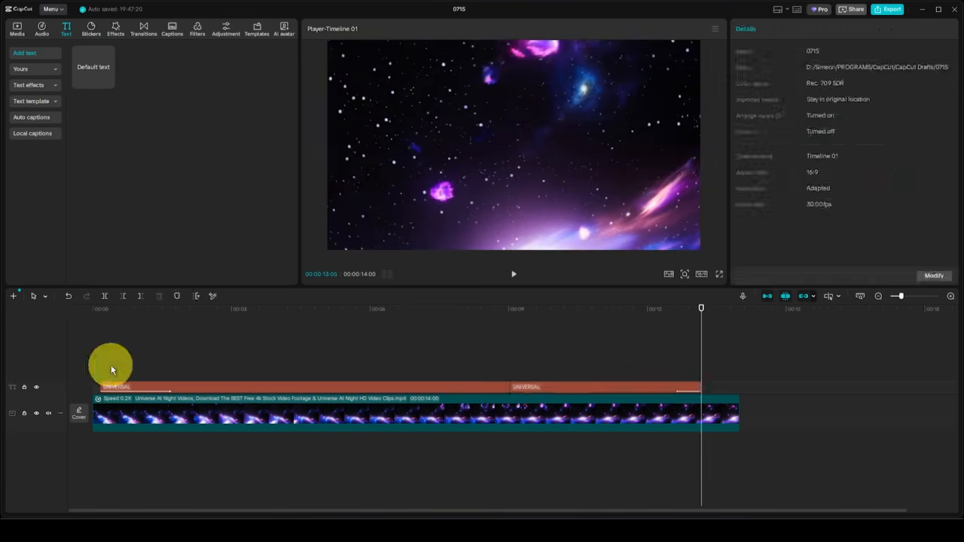
left_click(111, 370)
left_click(93, 370)
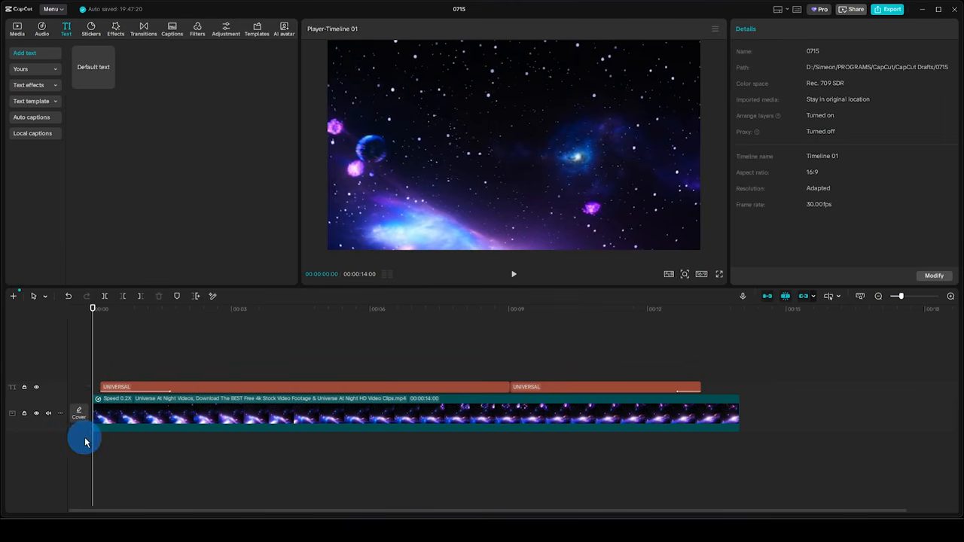